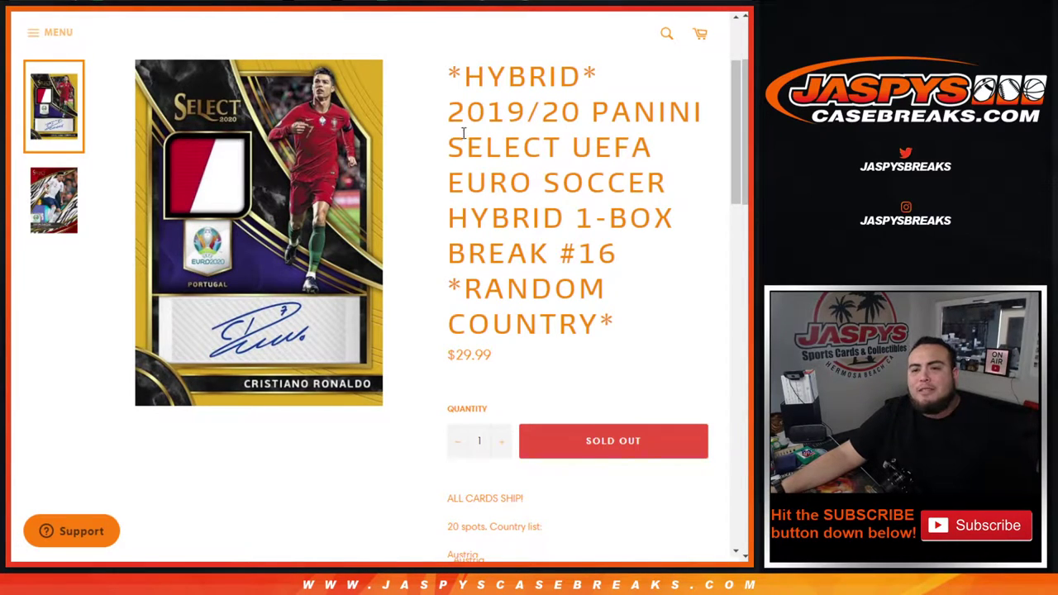
Step: Examine the break listing's title and its country list, including the Finland + Skillzy + Other Countries/No Team Affiliation entry
left_click_drag(448, 109, 651, 334)
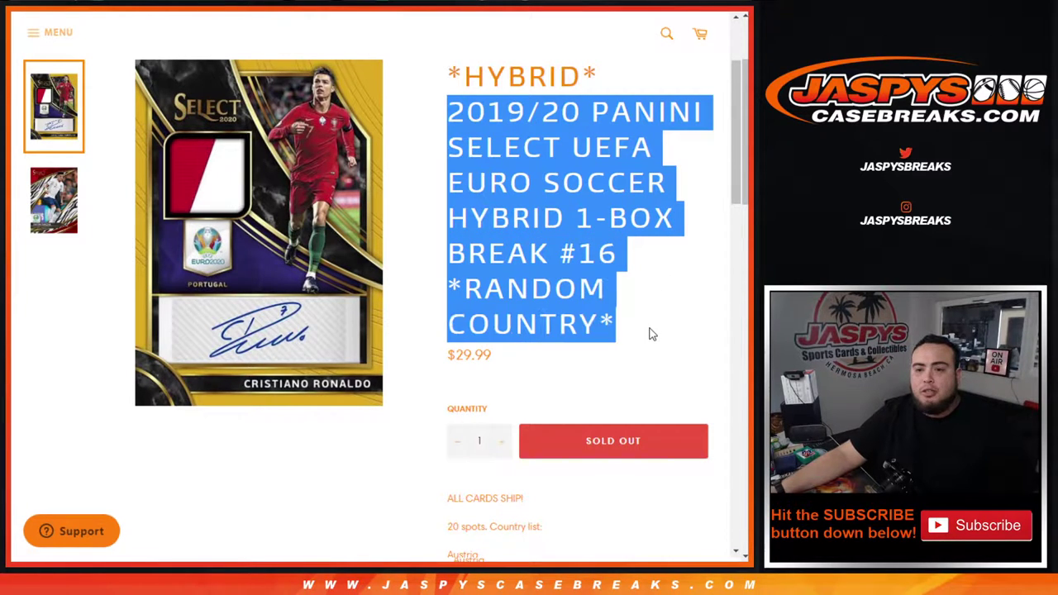
left_click(620, 289)
scroll(514, 323, "down", 3)
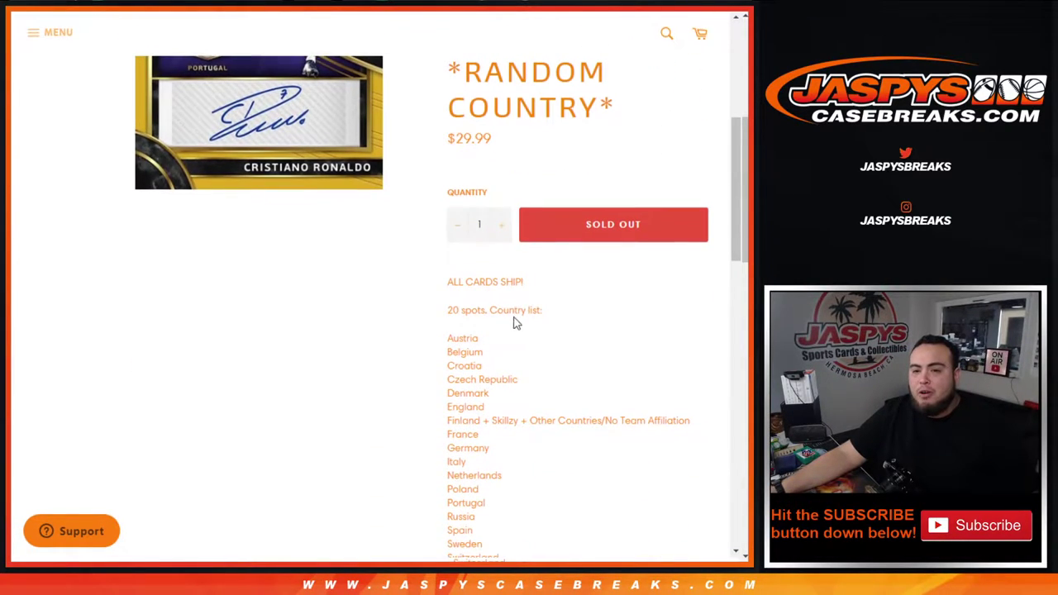
left_click_drag(443, 313, 601, 331)
scroll(593, 345, "down", 2)
left_click(428, 229)
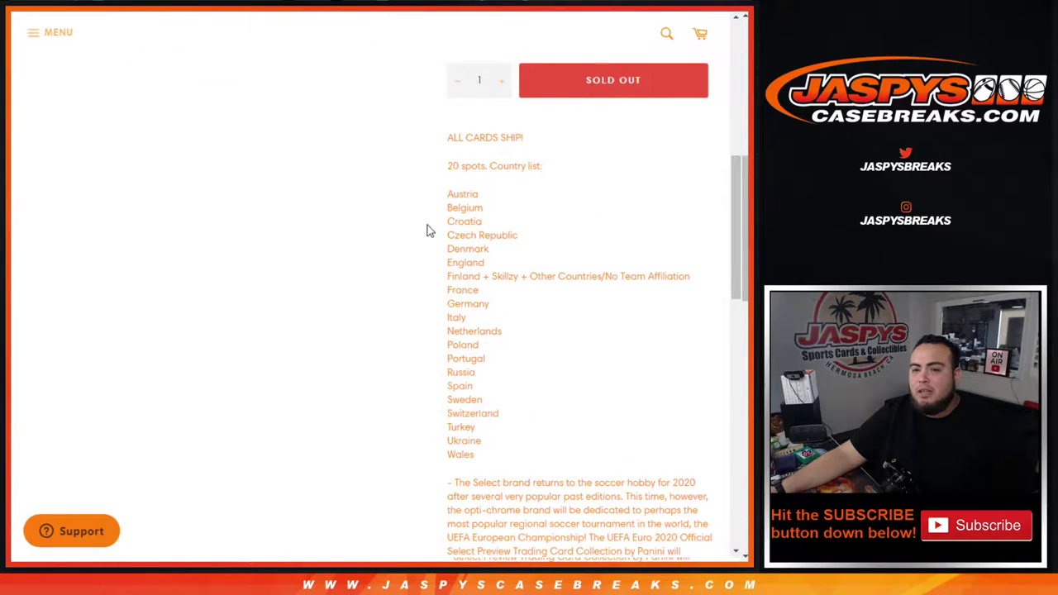
left_click_drag(439, 195, 543, 453)
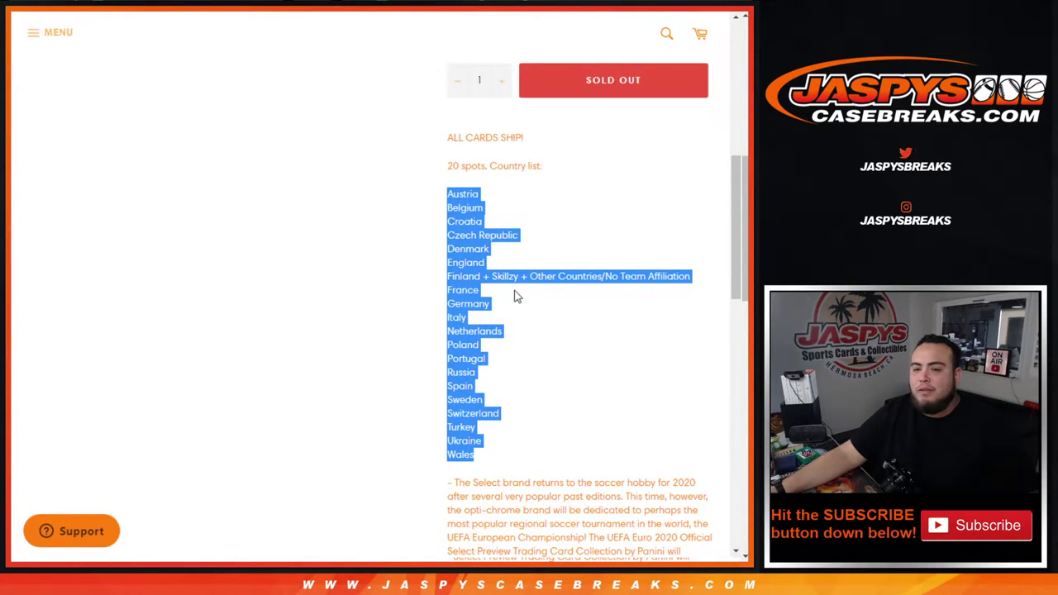
left_click(446, 276)
left_click_drag(446, 277, 694, 281)
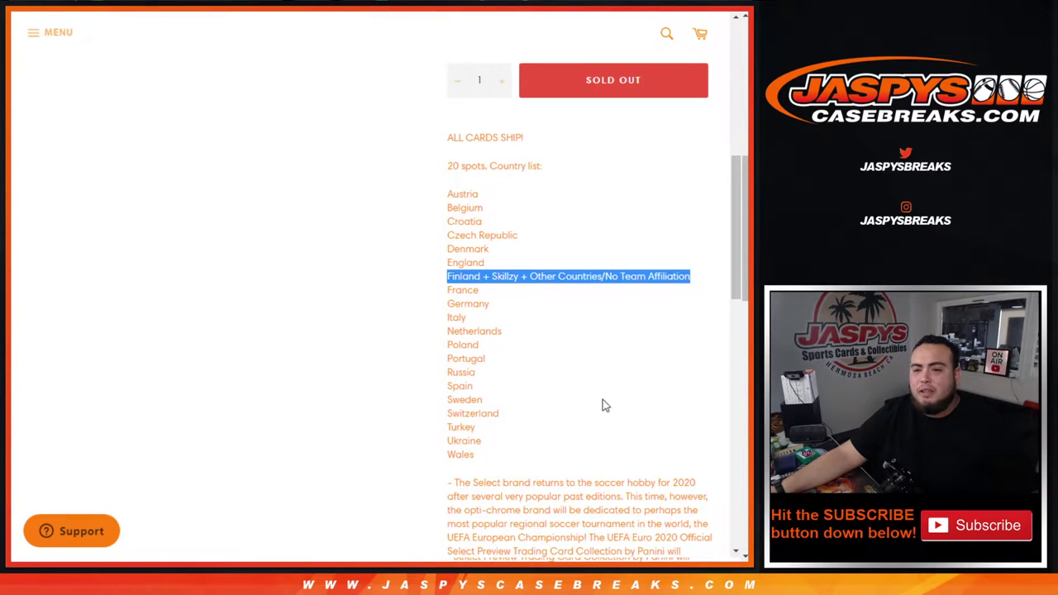
scroll(603, 402, "up", 5)
Step: Check the participant and country lists in the List Randomizer pages, and roll two virtual dice in the Dice Roller
key("ctrl+Tab")
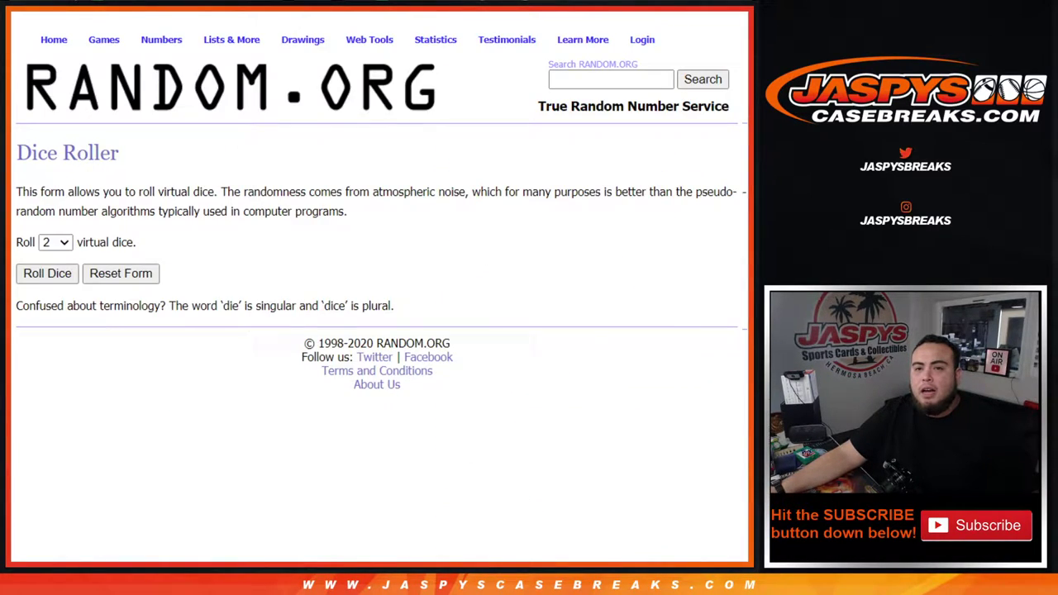
key("ctrl+Tab")
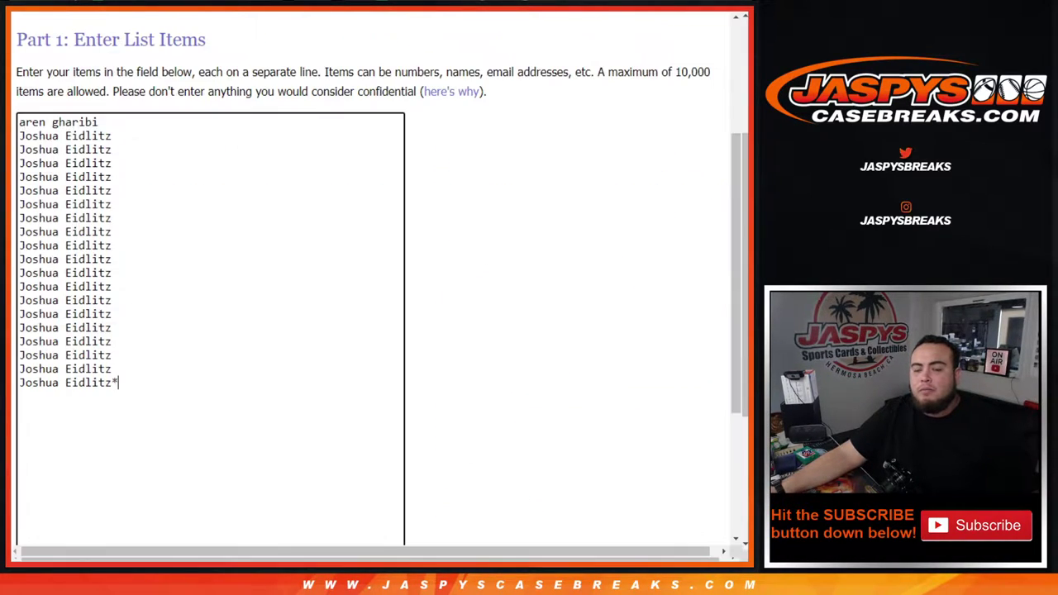
left_click(116, 122)
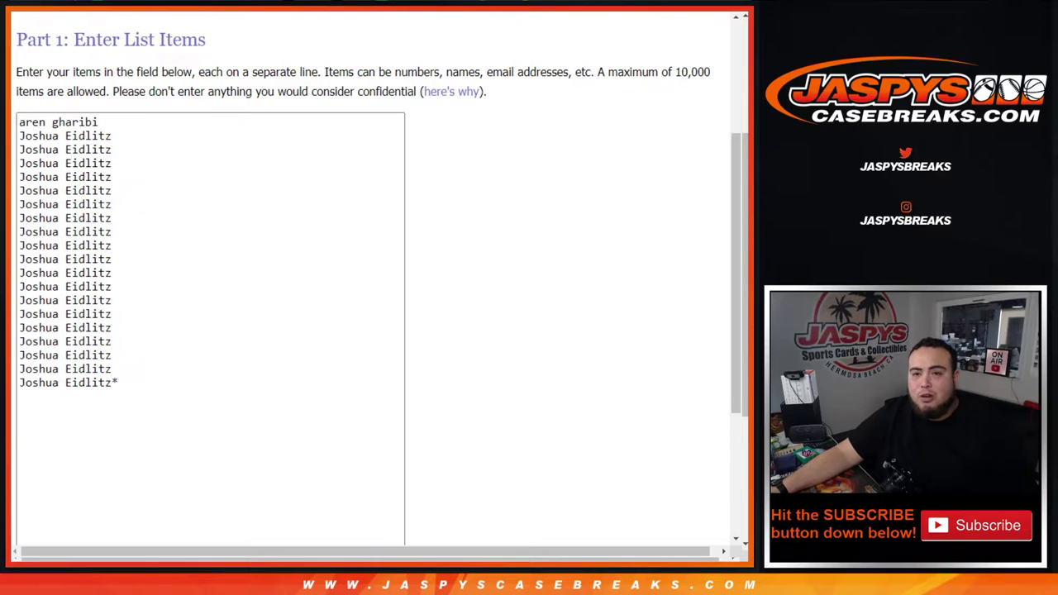
left_click(99, 122)
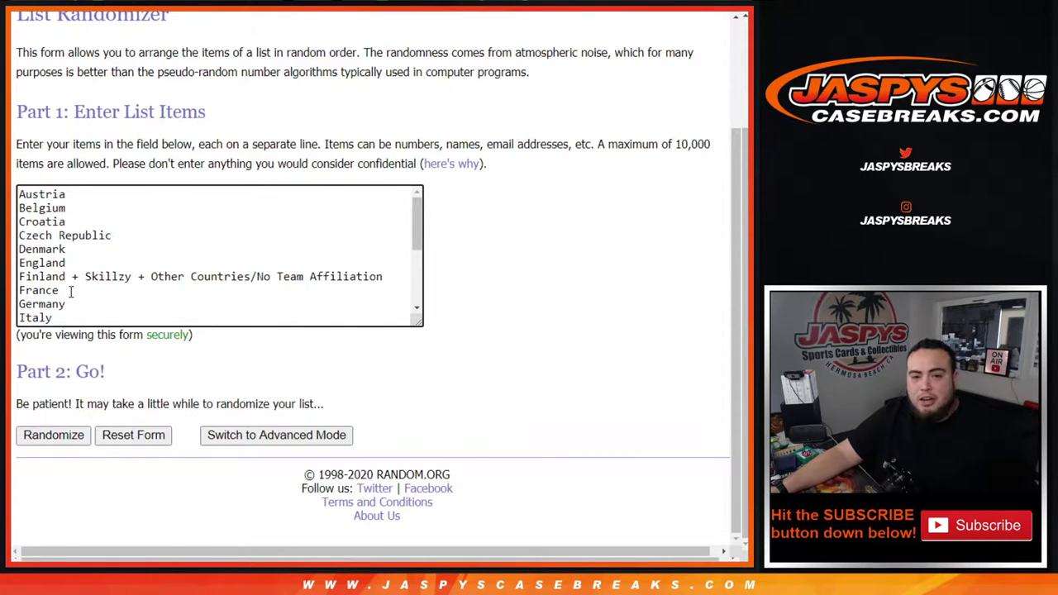
scroll(105, 261, "down", 3)
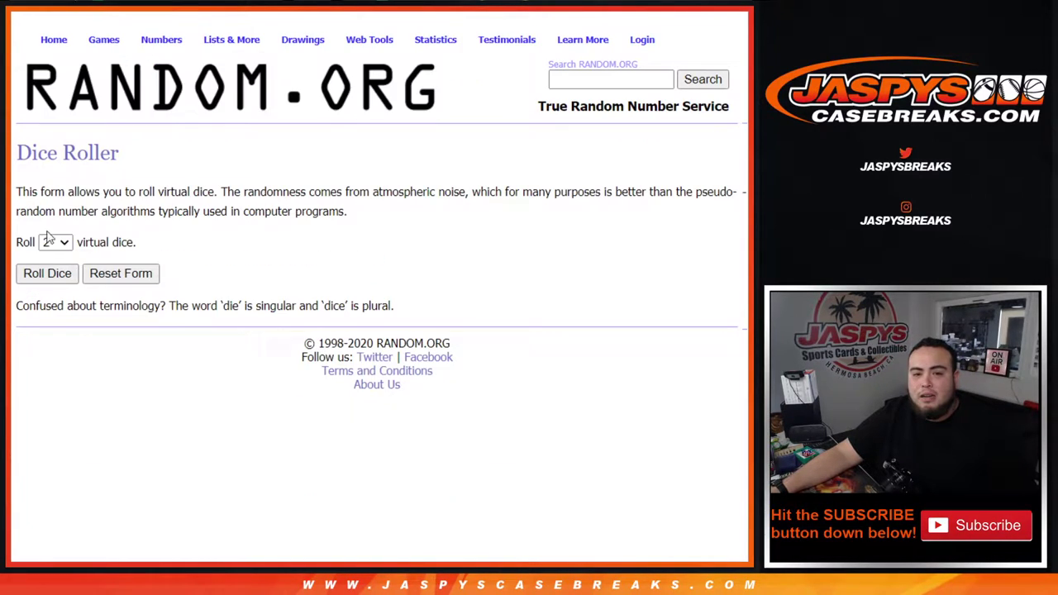
left_click(41, 276)
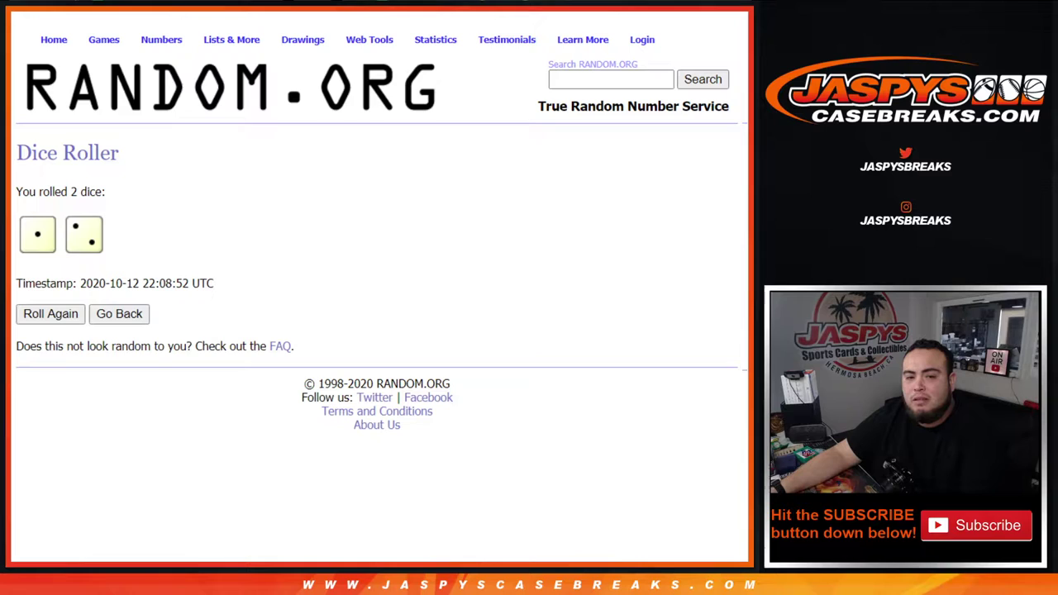
Step: Randomize the list of participant names three times
key("ctrl+Tab")
scroll(586, 279, "down", 3)
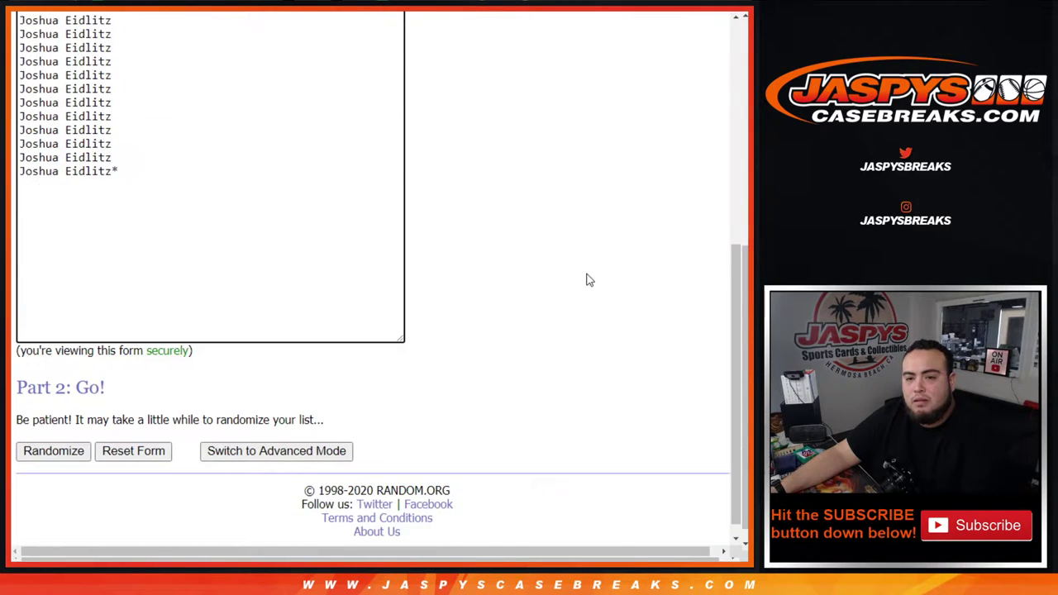
left_click(50, 436)
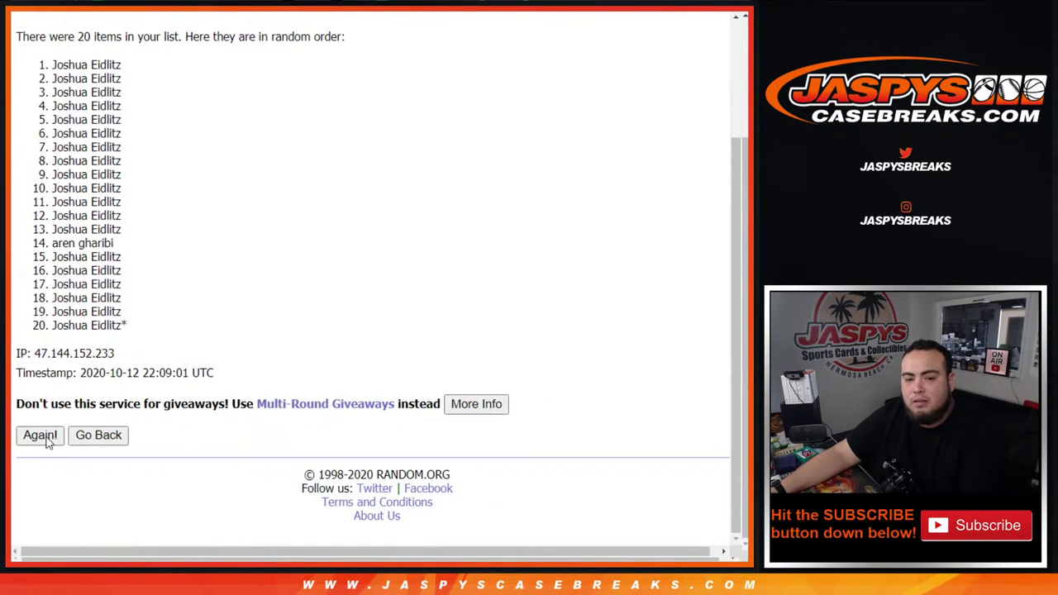
left_click(48, 442)
left_click(42, 437)
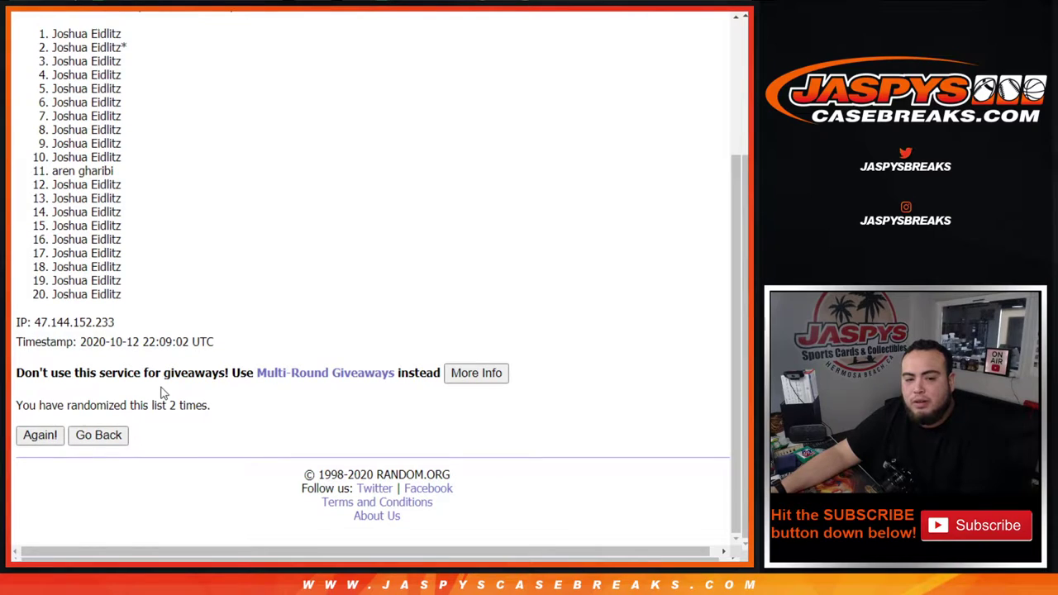
left_click_drag(163, 418, 267, 424)
Step: Copy all 20 randomized participant names and paste them into column A of the break's Google Sheets spreadsheet
scroll(66, 205, "up", 3)
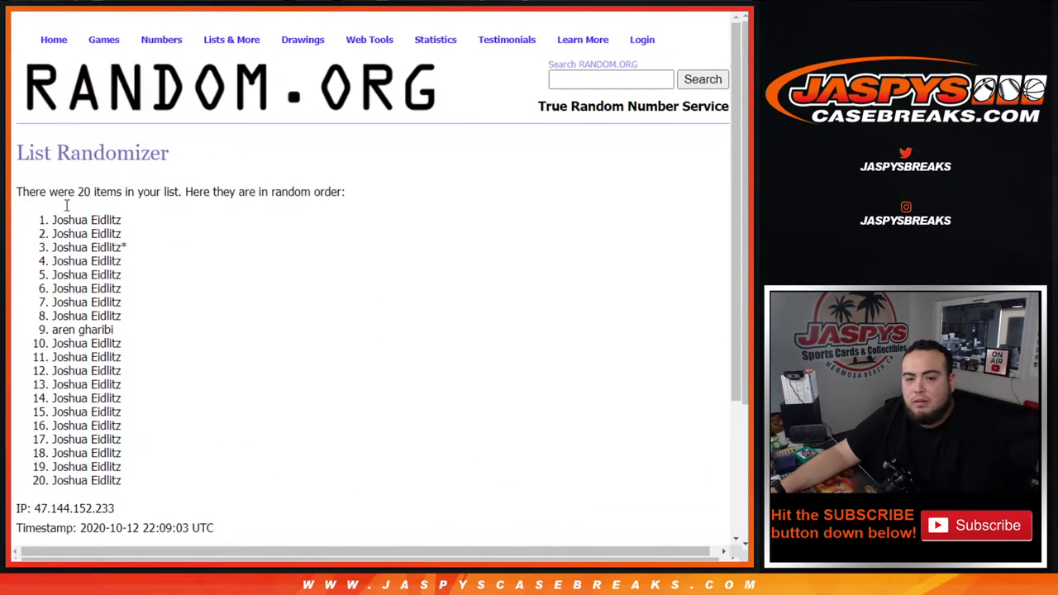
left_click_drag(30, 216, 169, 303)
scroll(157, 282, "down", 2)
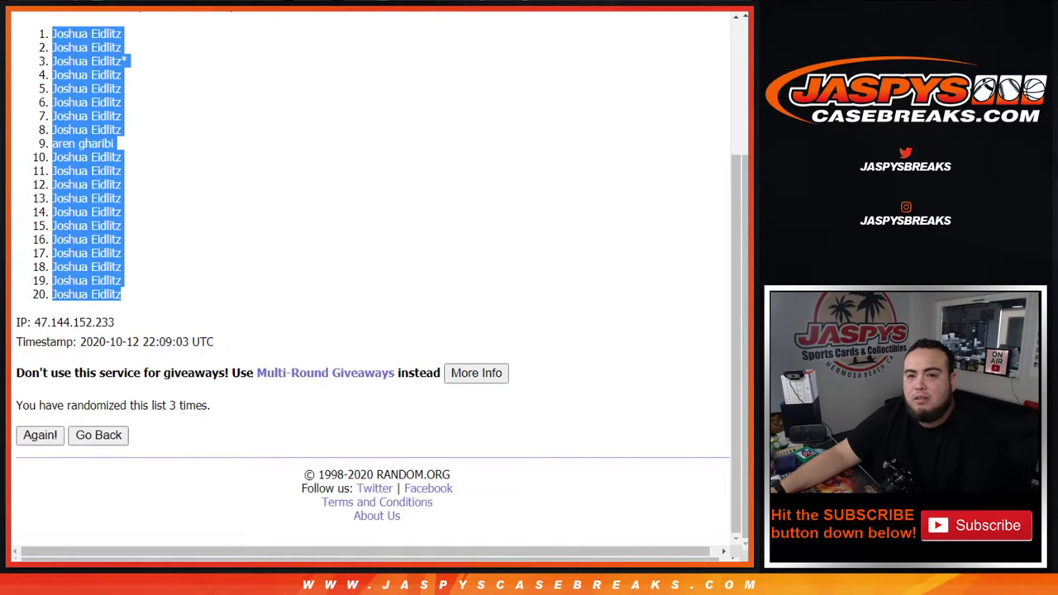
key("ctrl+c")
key("alt+Tab")
key("ctrl+v")
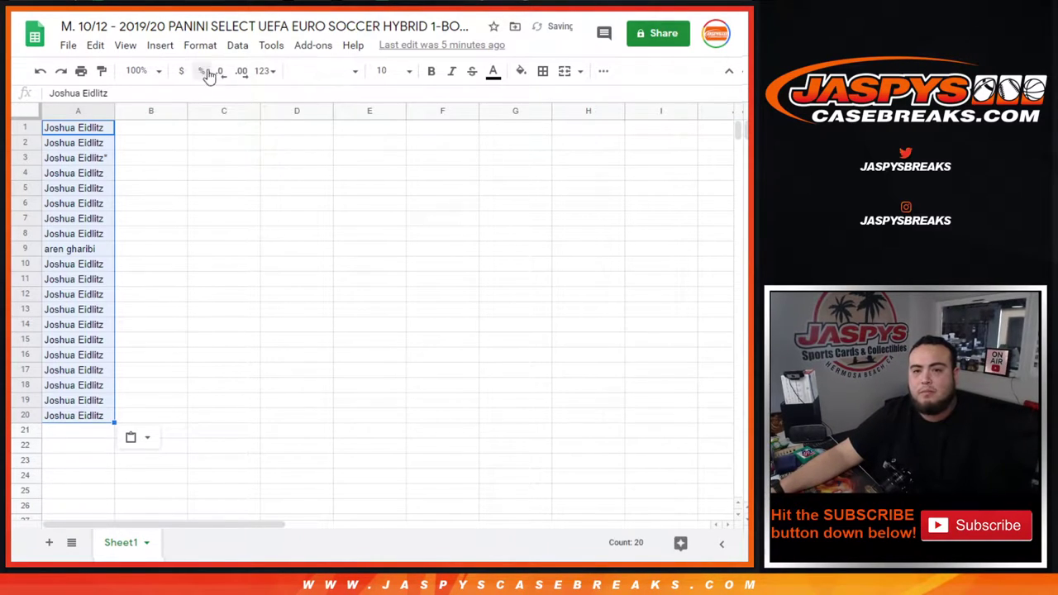
Step: Return to the List Randomizer page with the countries and randomize that list three times
key("alt+Tab")
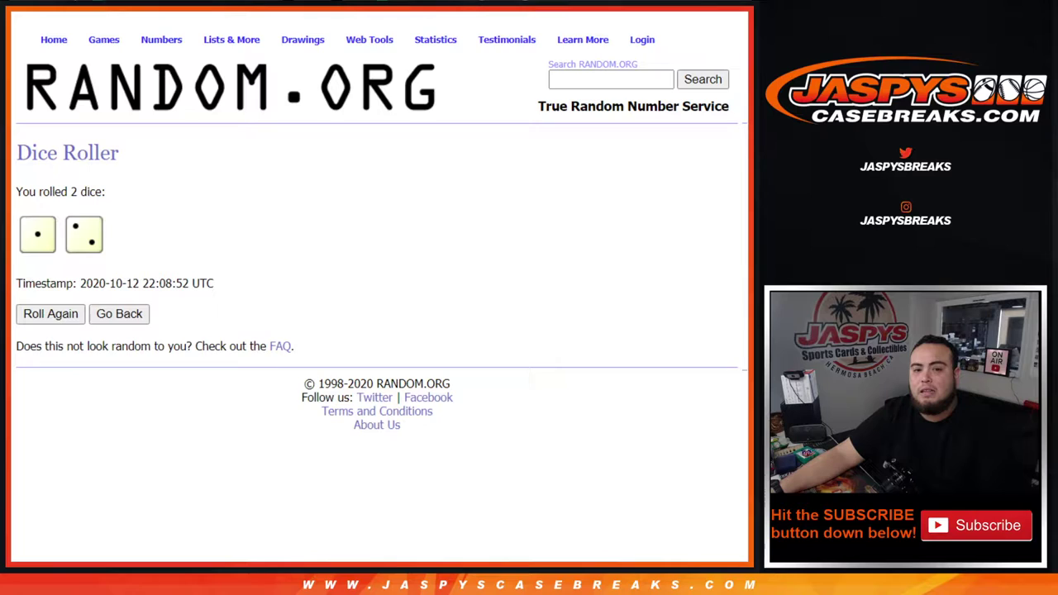
key("ctrl+Tab")
key("ctrl+Tab")
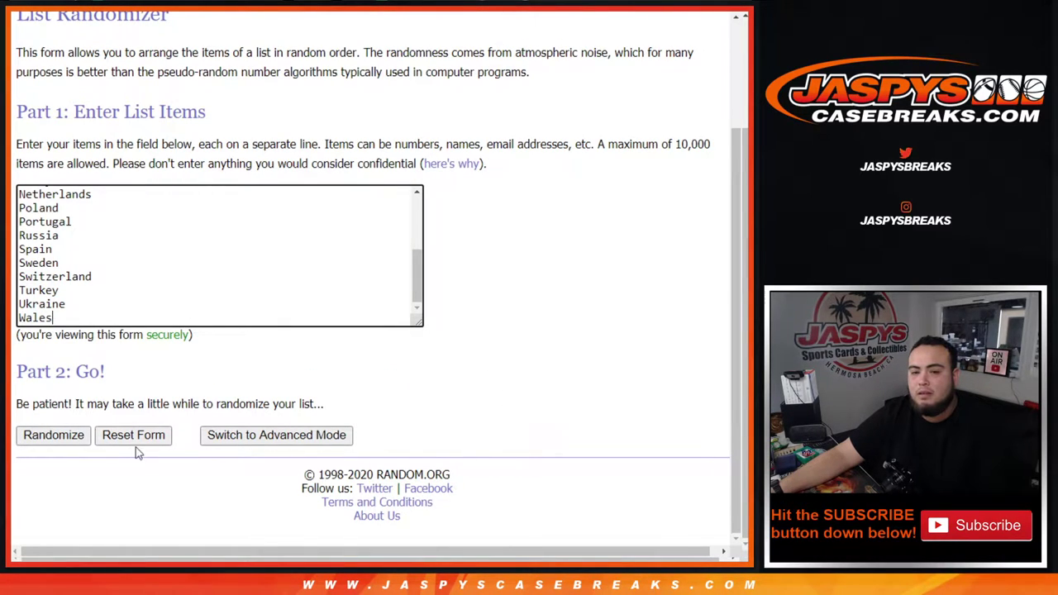
left_click(52, 435)
scroll(45, 443, "down", 1)
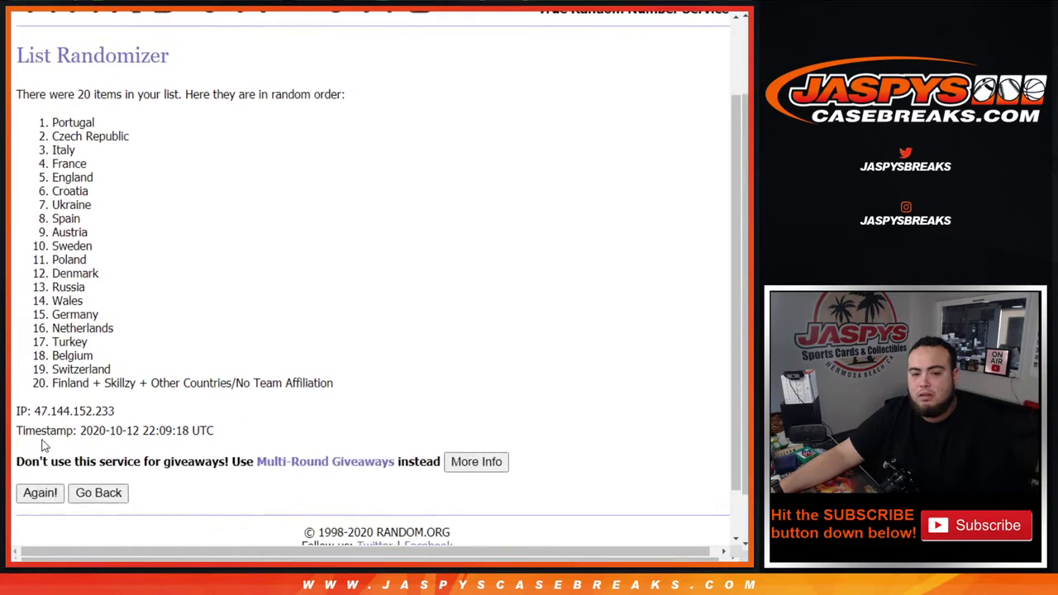
scroll(43, 445, "down", 1)
left_click(40, 442)
scroll(40, 447, "down", 3)
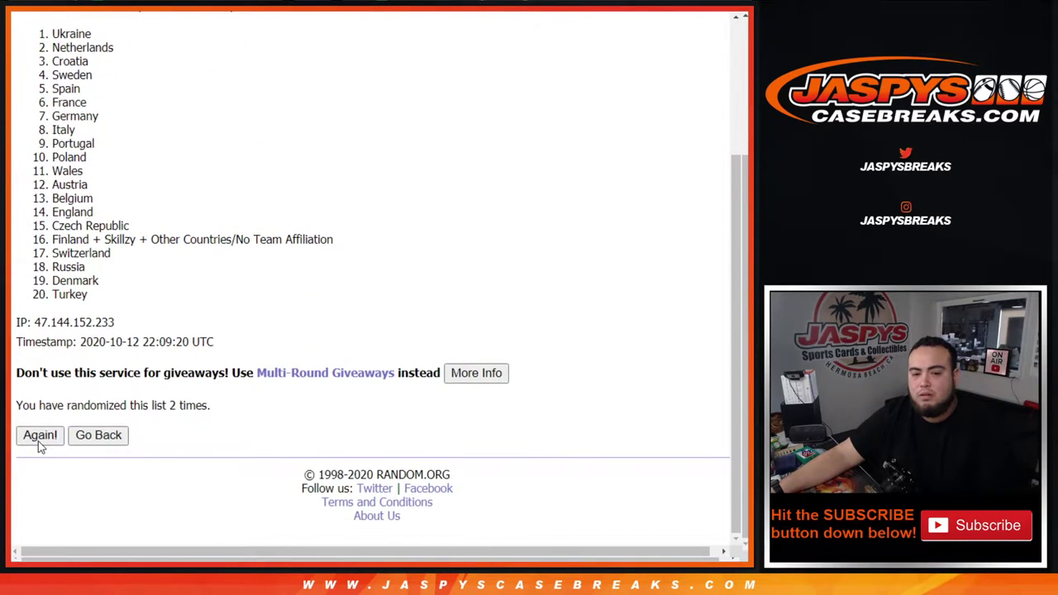
key("Return")
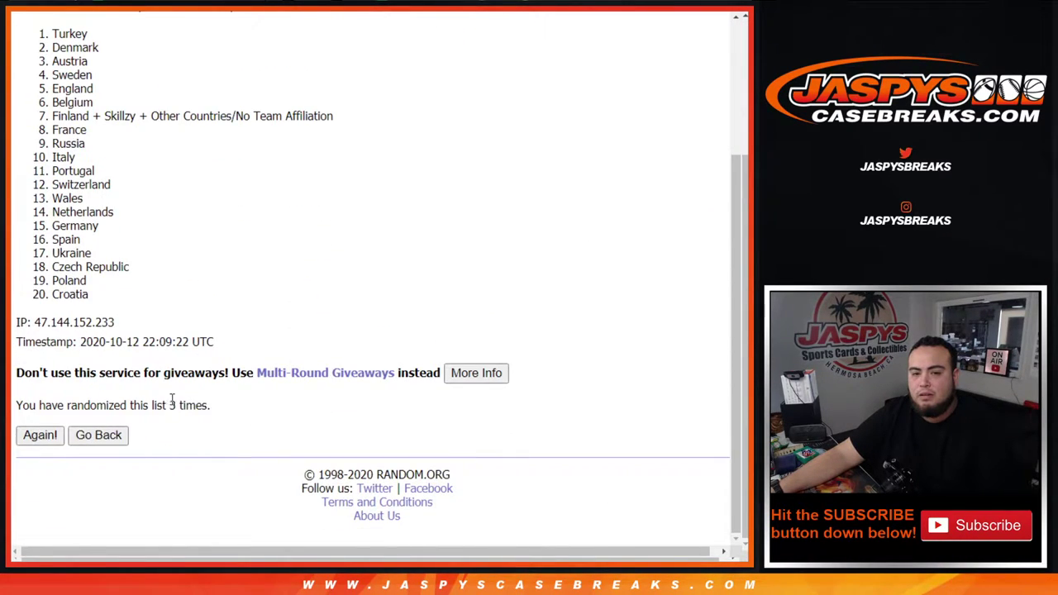
left_click_drag(169, 405, 214, 407)
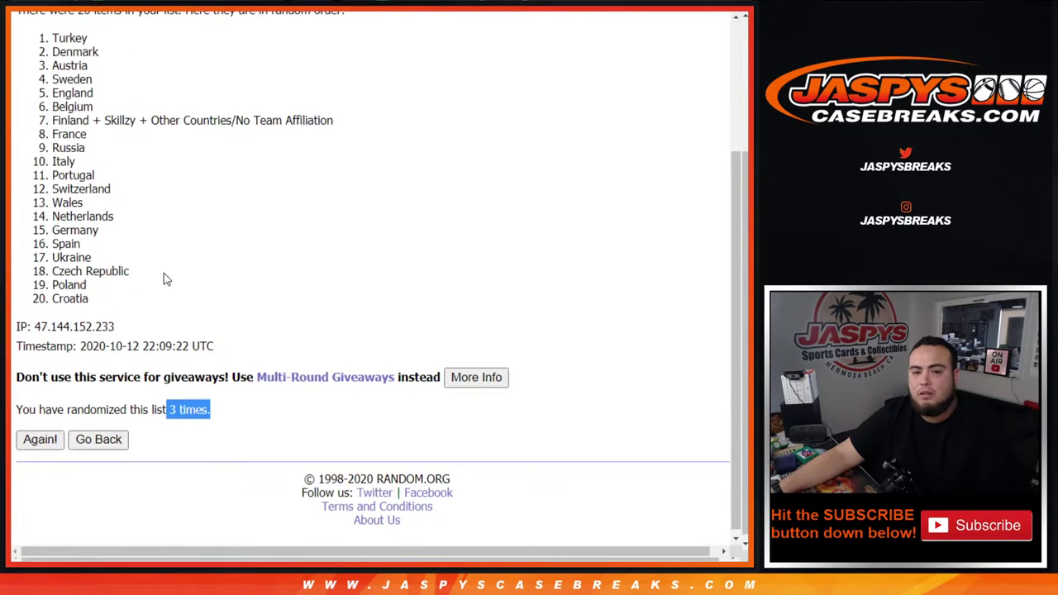
Step: Copy all 20 randomized countries and paste them into the spreadsheet's column B, starting at cell B1 beside the names
scroll(163, 276, "up", 3)
left_click_drag(46, 220, 142, 295)
scroll(138, 248, "down", 2)
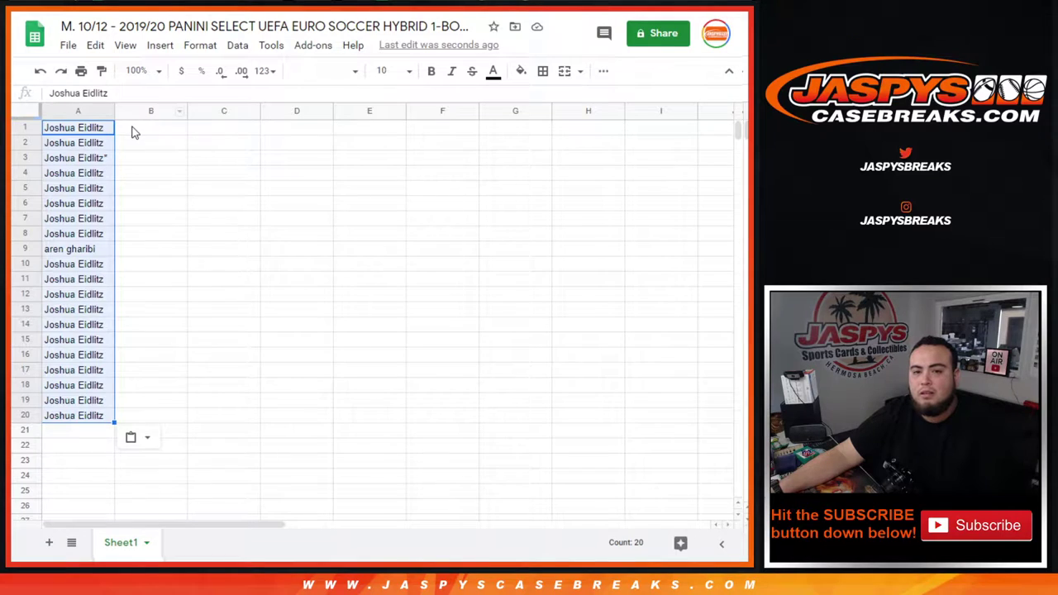
left_click(135, 130)
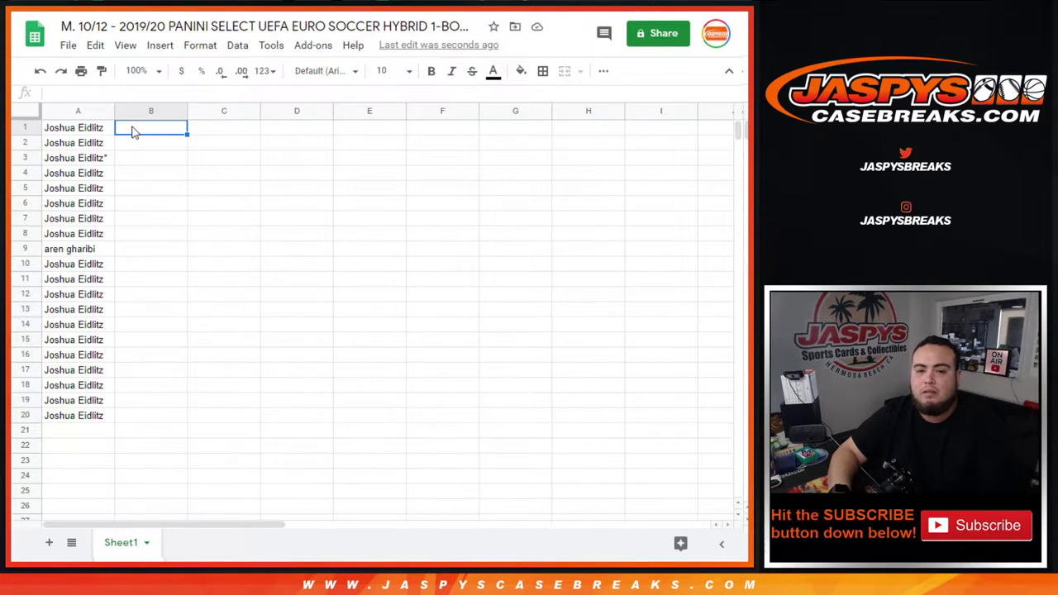
key("ctrl+v")
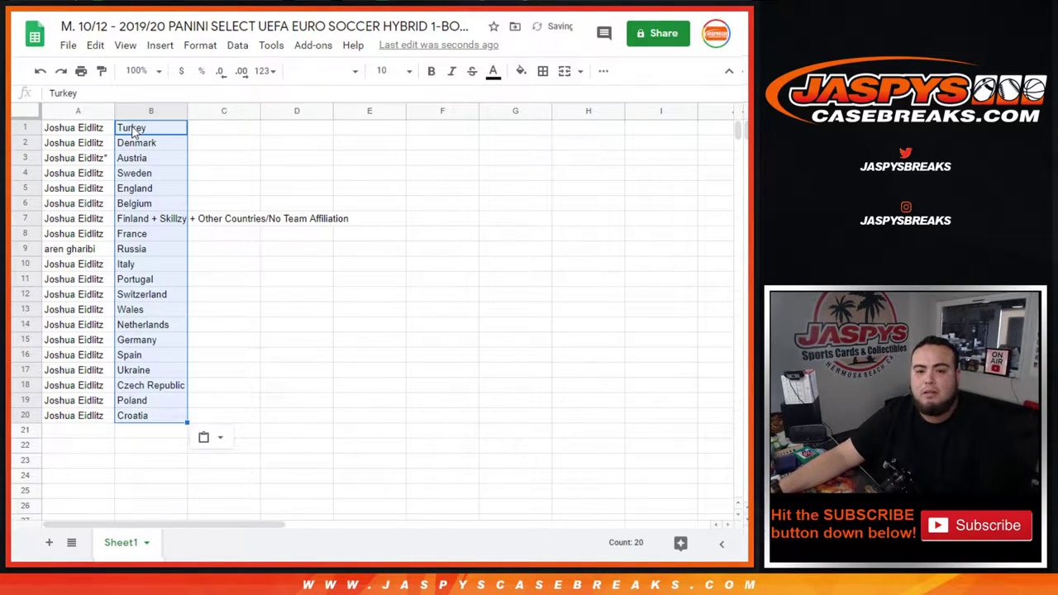
Step: Set the whole sheet's font size to 14 and fit the widths of columns A and B to their contents
left_click(25, 112)
left_click(389, 72)
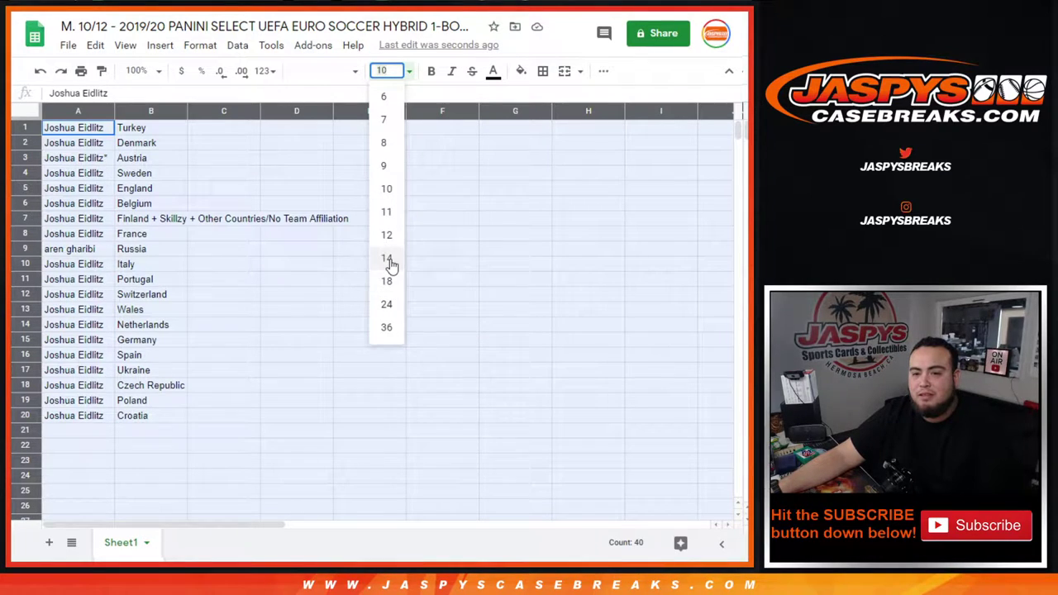
key("Return")
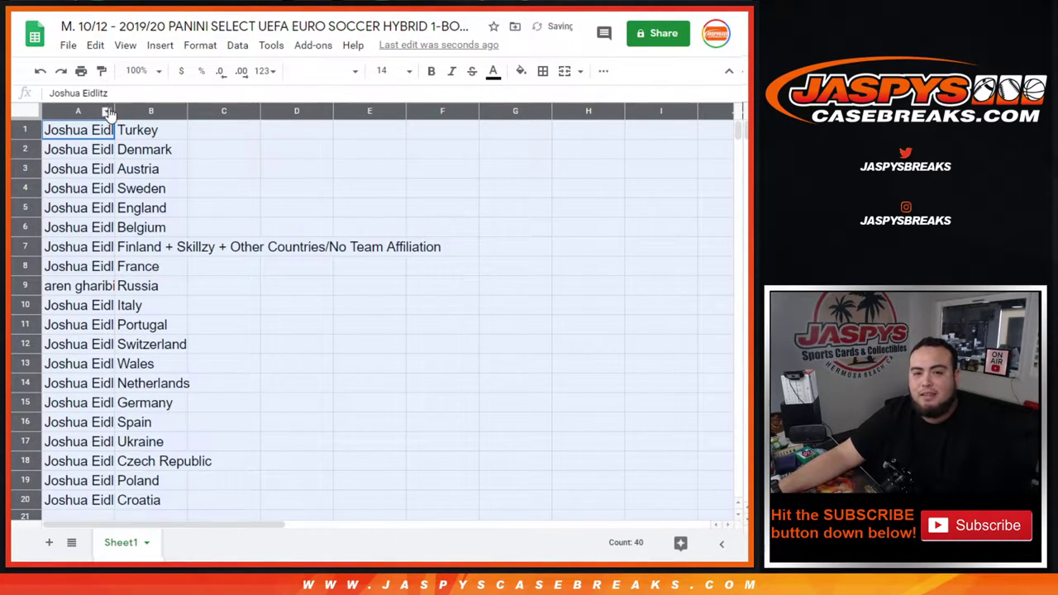
double_click(113, 108)
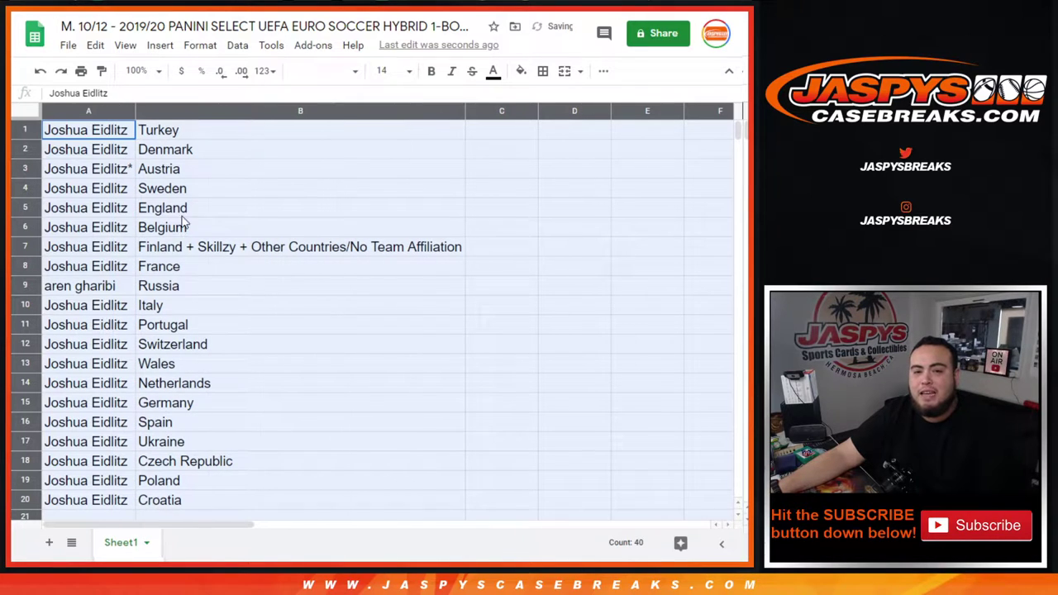
left_click(25, 286)
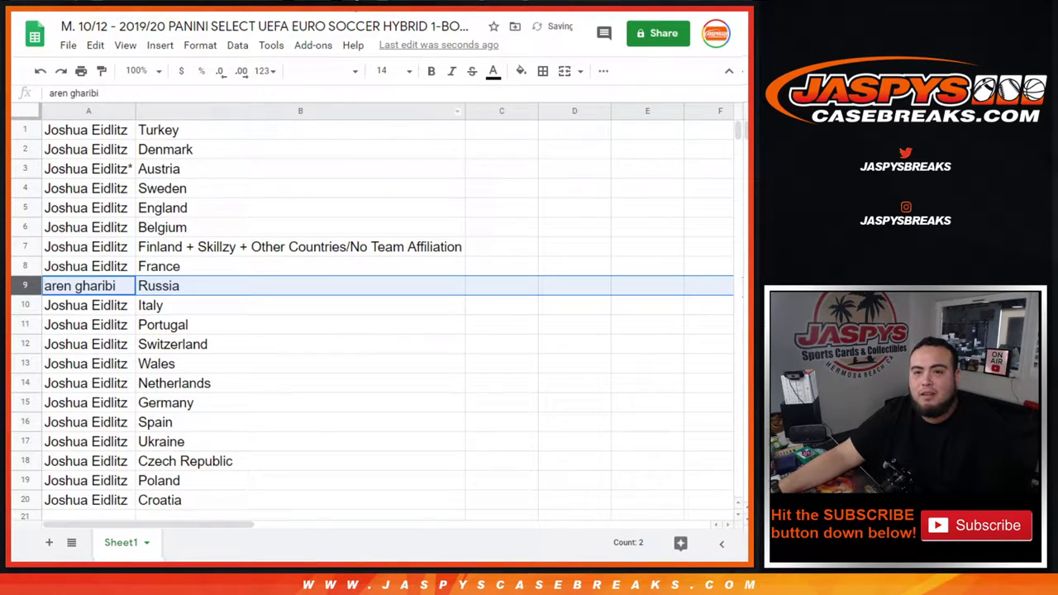
key("ctrl+Tab")
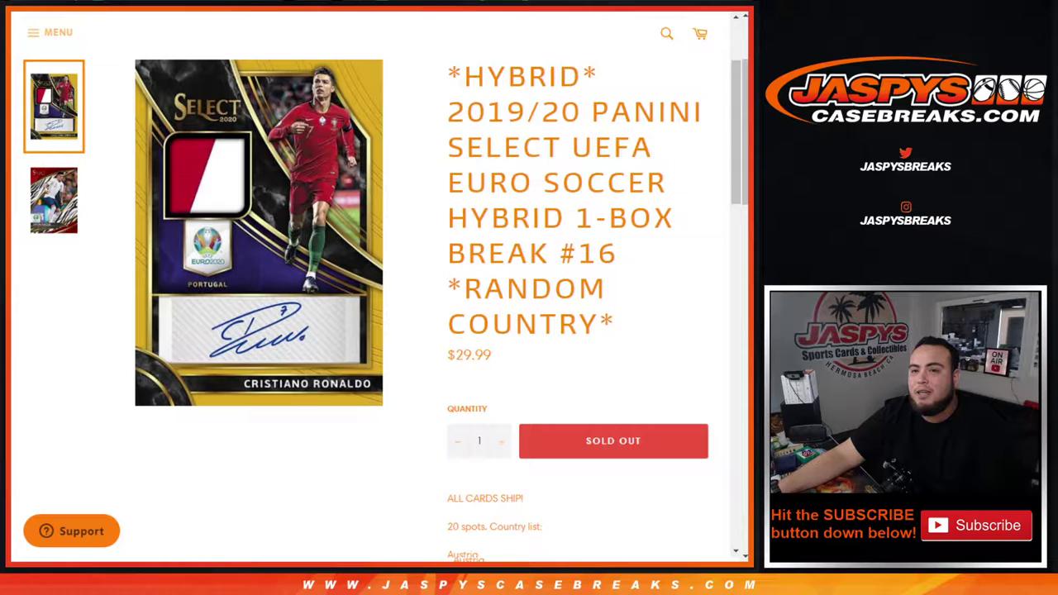
key("ctrl+Tab")
key("ctrl+Tab")
key("ctrl+Tab")
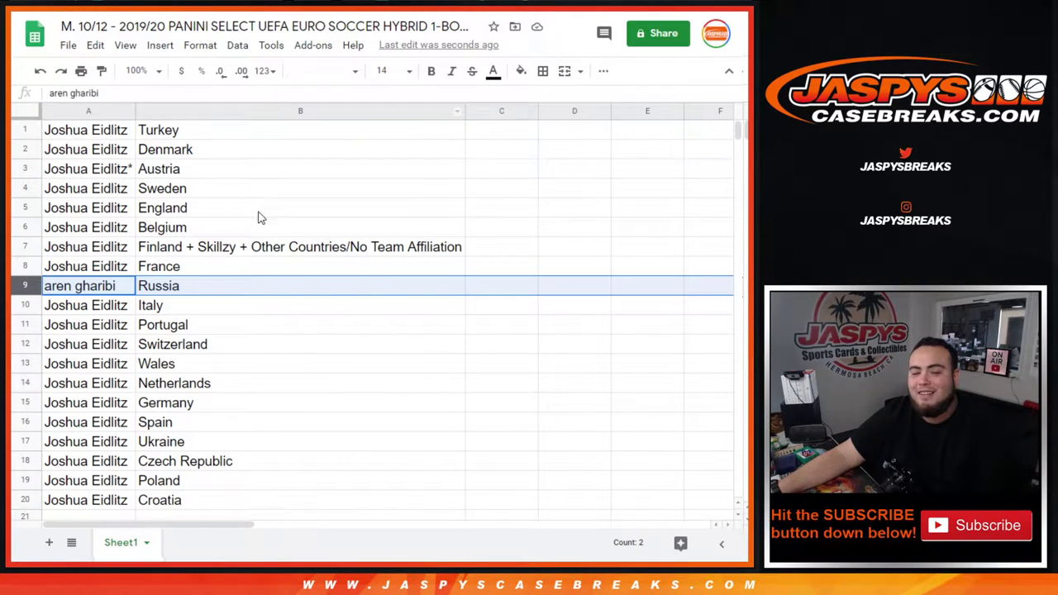
Step: Sort the sheet A → Z by the countries in column B and select the range A1:B20
left_click(458, 114)
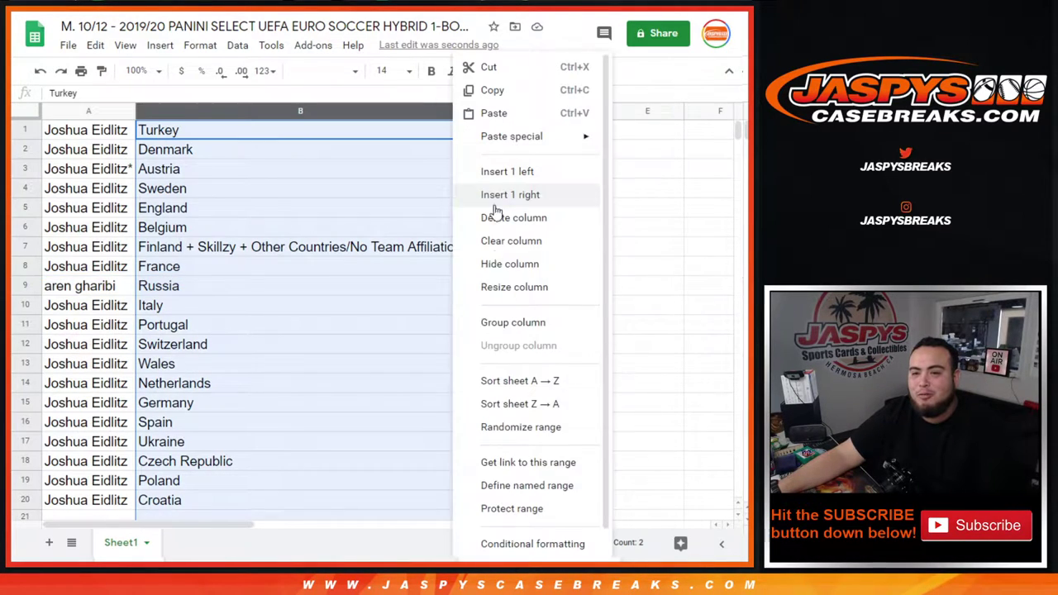
left_click(497, 379)
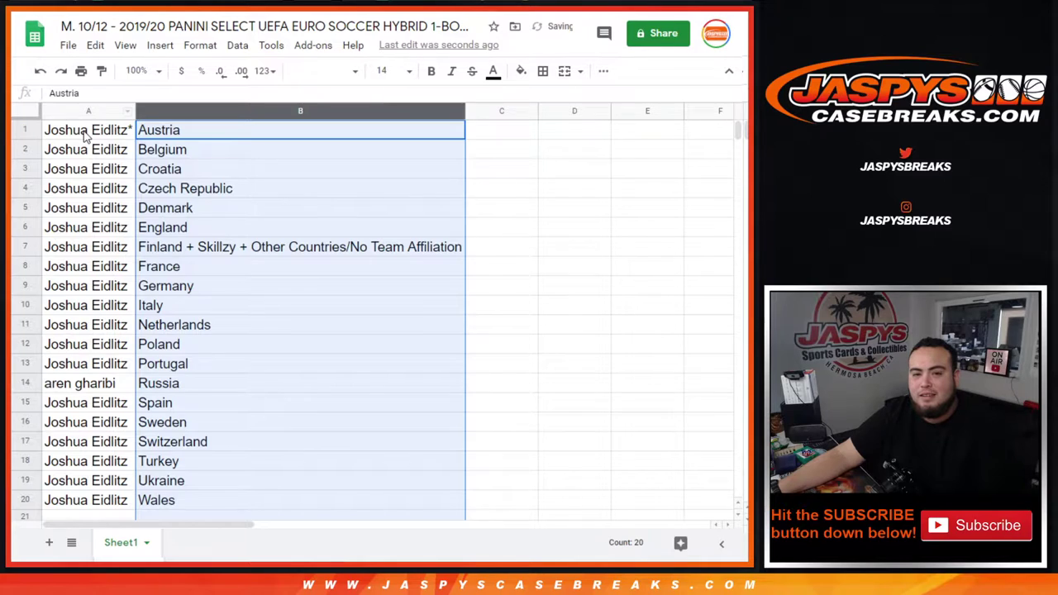
left_click_drag(85, 130, 229, 505)
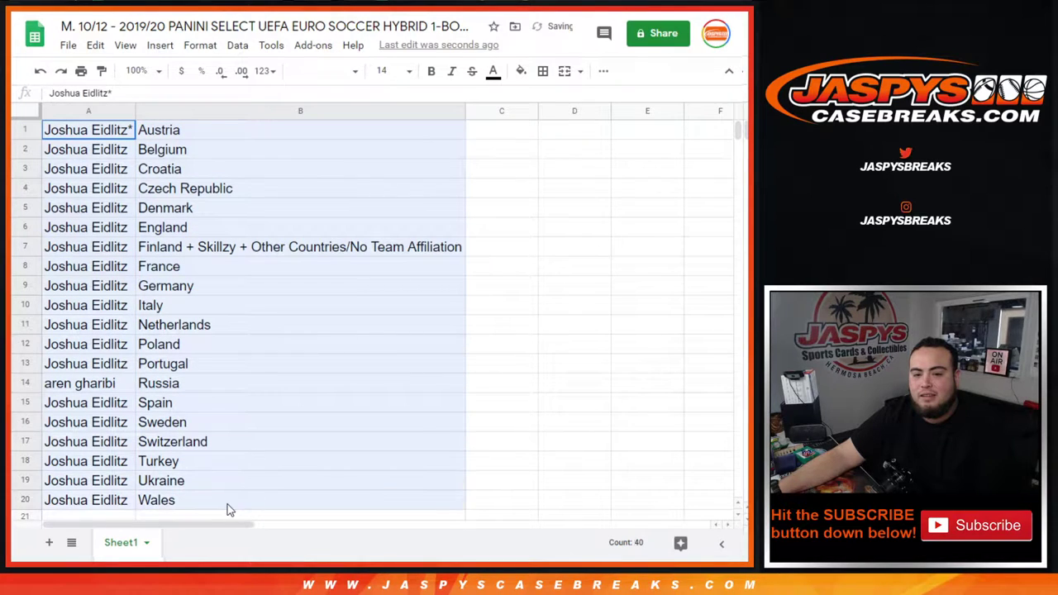
Step: Add borders around all cells in A1:B20 and center their contents horizontally
left_click(542, 71)
left_click(548, 100)
left_click(604, 71)
left_click(400, 106)
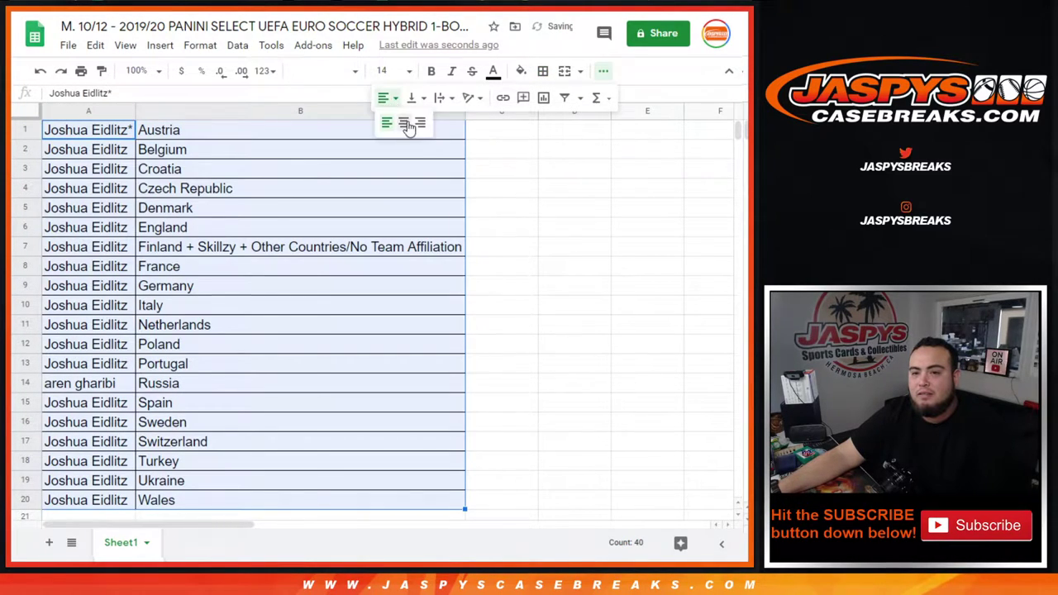
left_click(405, 125)
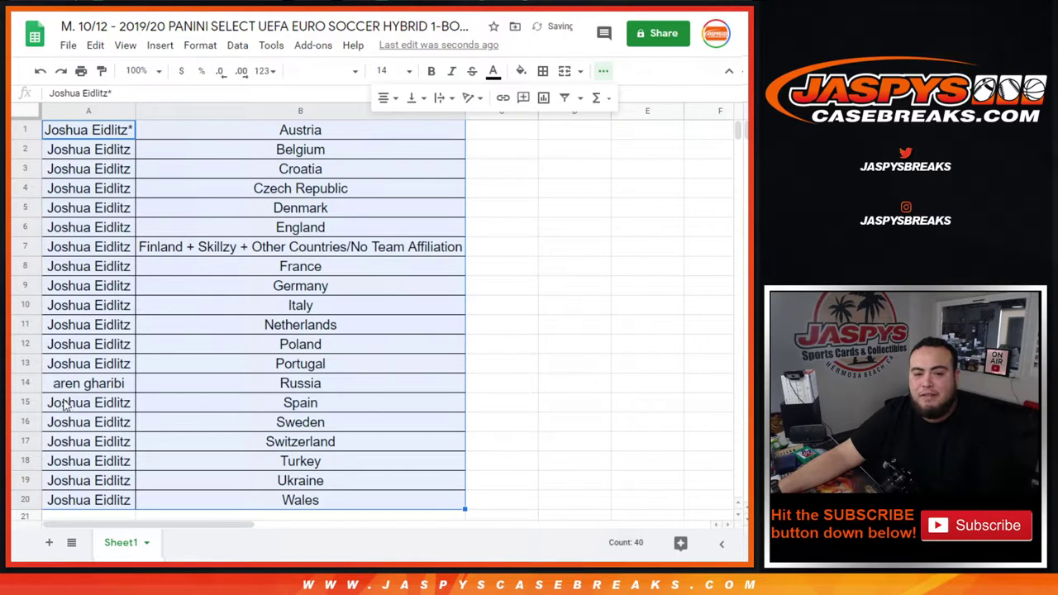
left_click(28, 386)
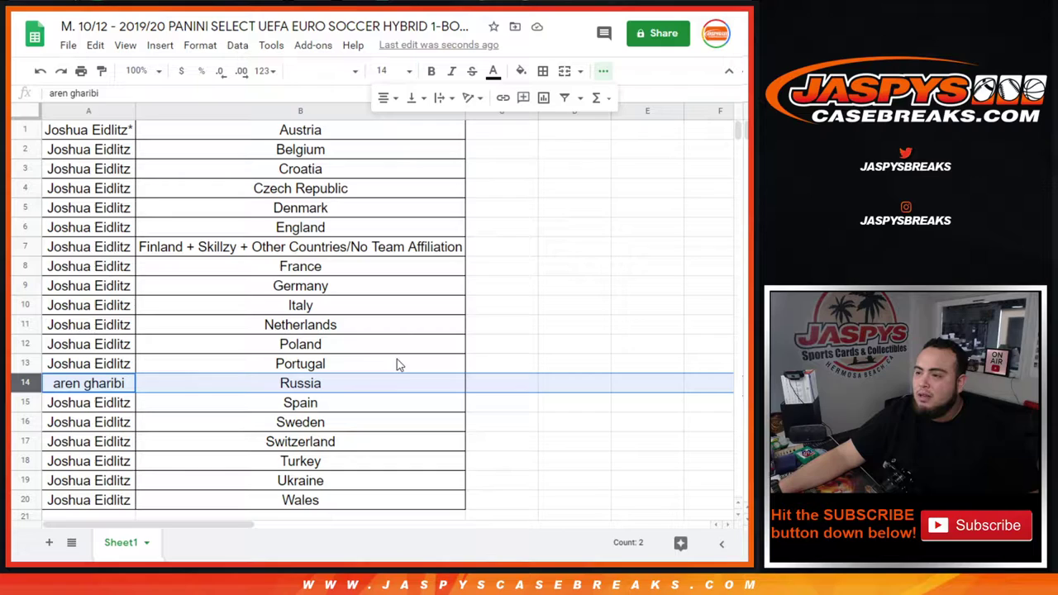
left_click(604, 72)
left_click(283, 287)
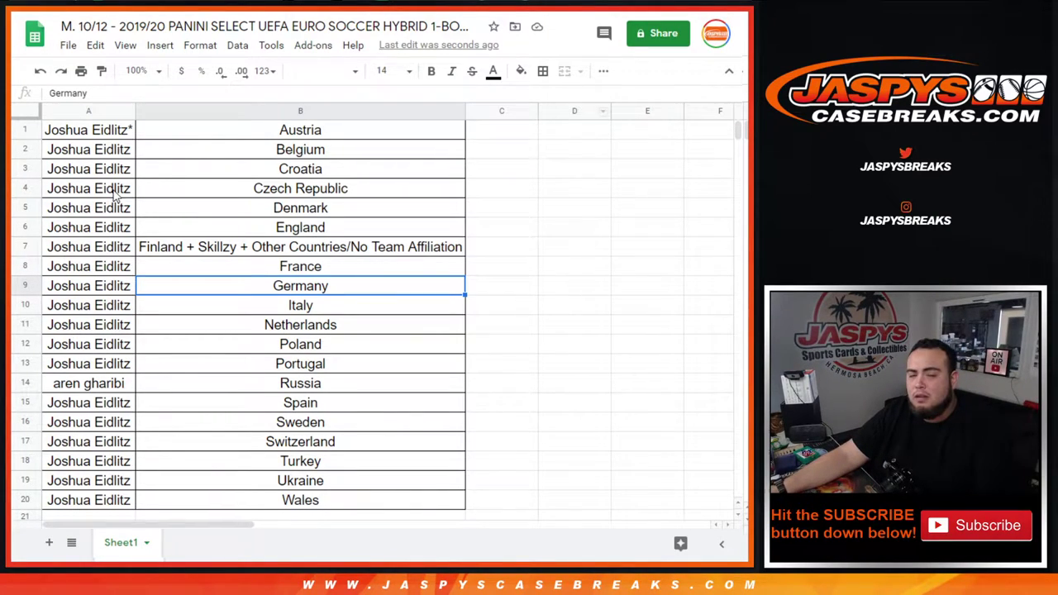
Step: Set up the current sheet's printout in portrait orientation with the workbook title included in the header
left_click(82, 70)
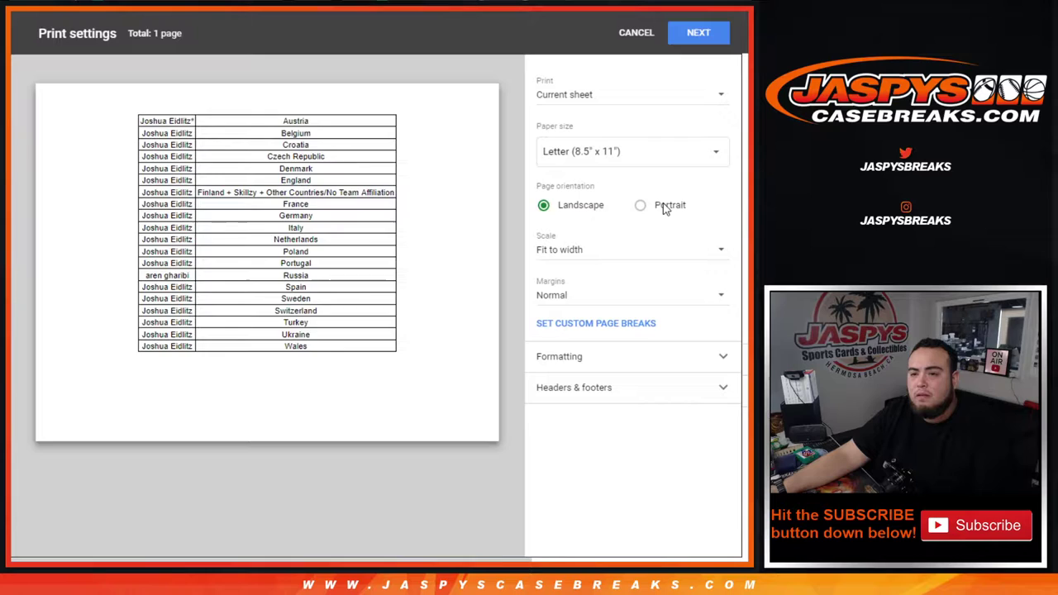
left_click(666, 207)
left_click(598, 389)
left_click(607, 444)
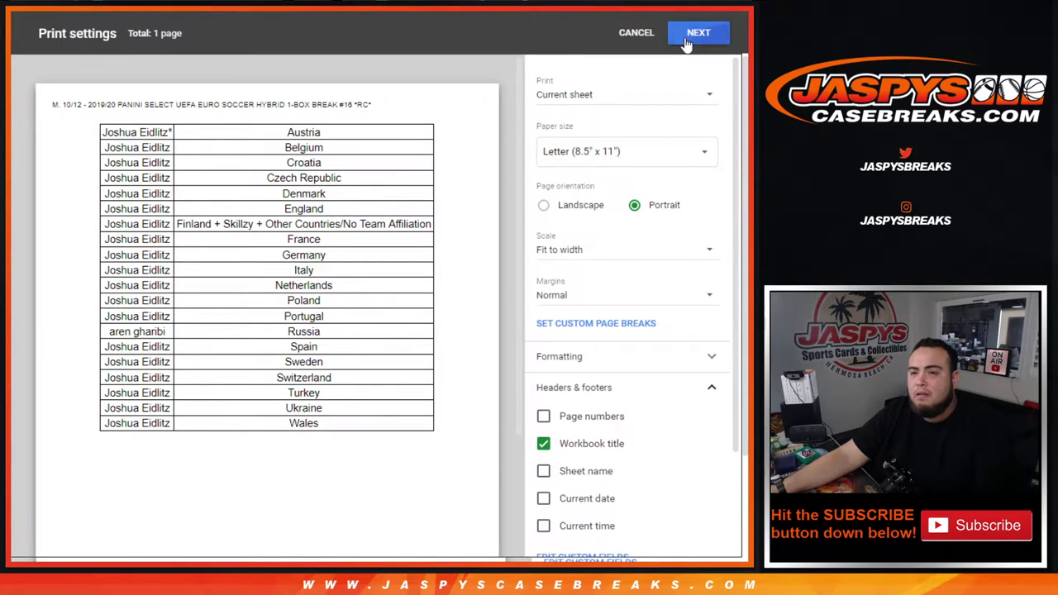
Step: Proceed to the print dialog and print one copy of all pages on the Samsung M2020 printer
left_click(698, 34)
left_click(309, 281)
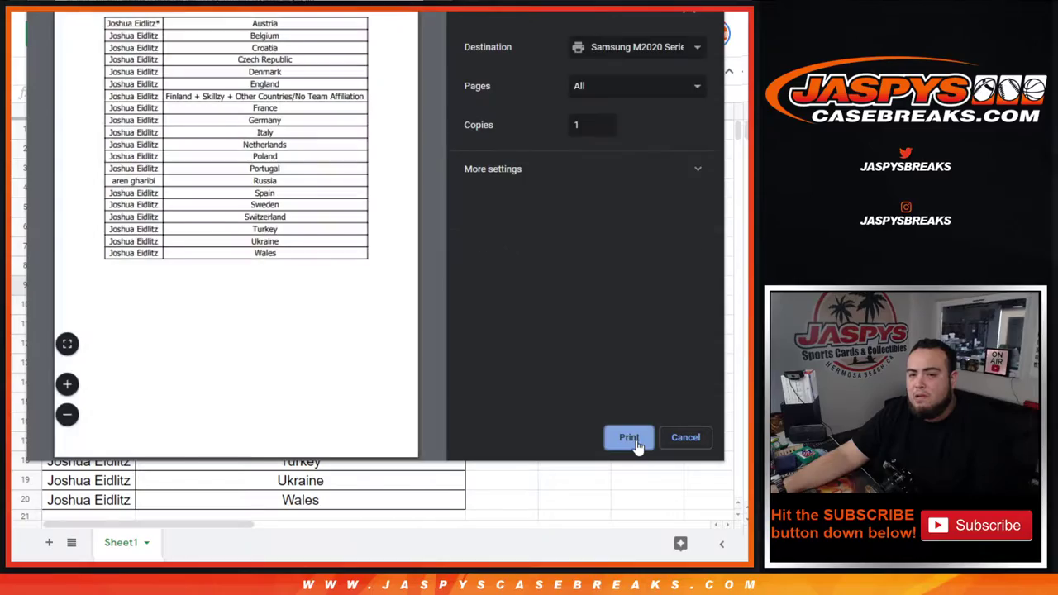
left_click(630, 438)
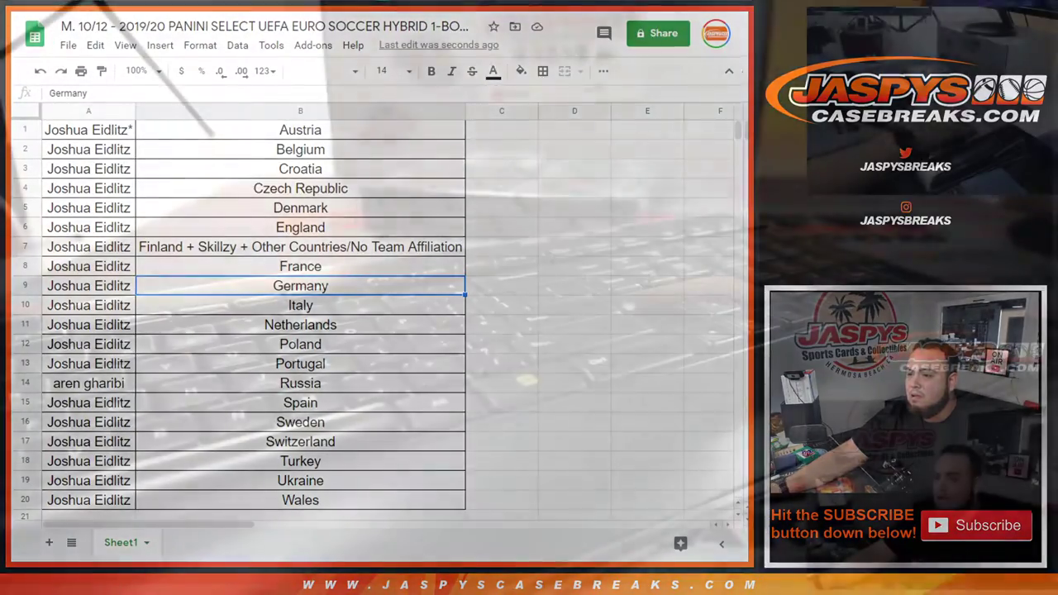